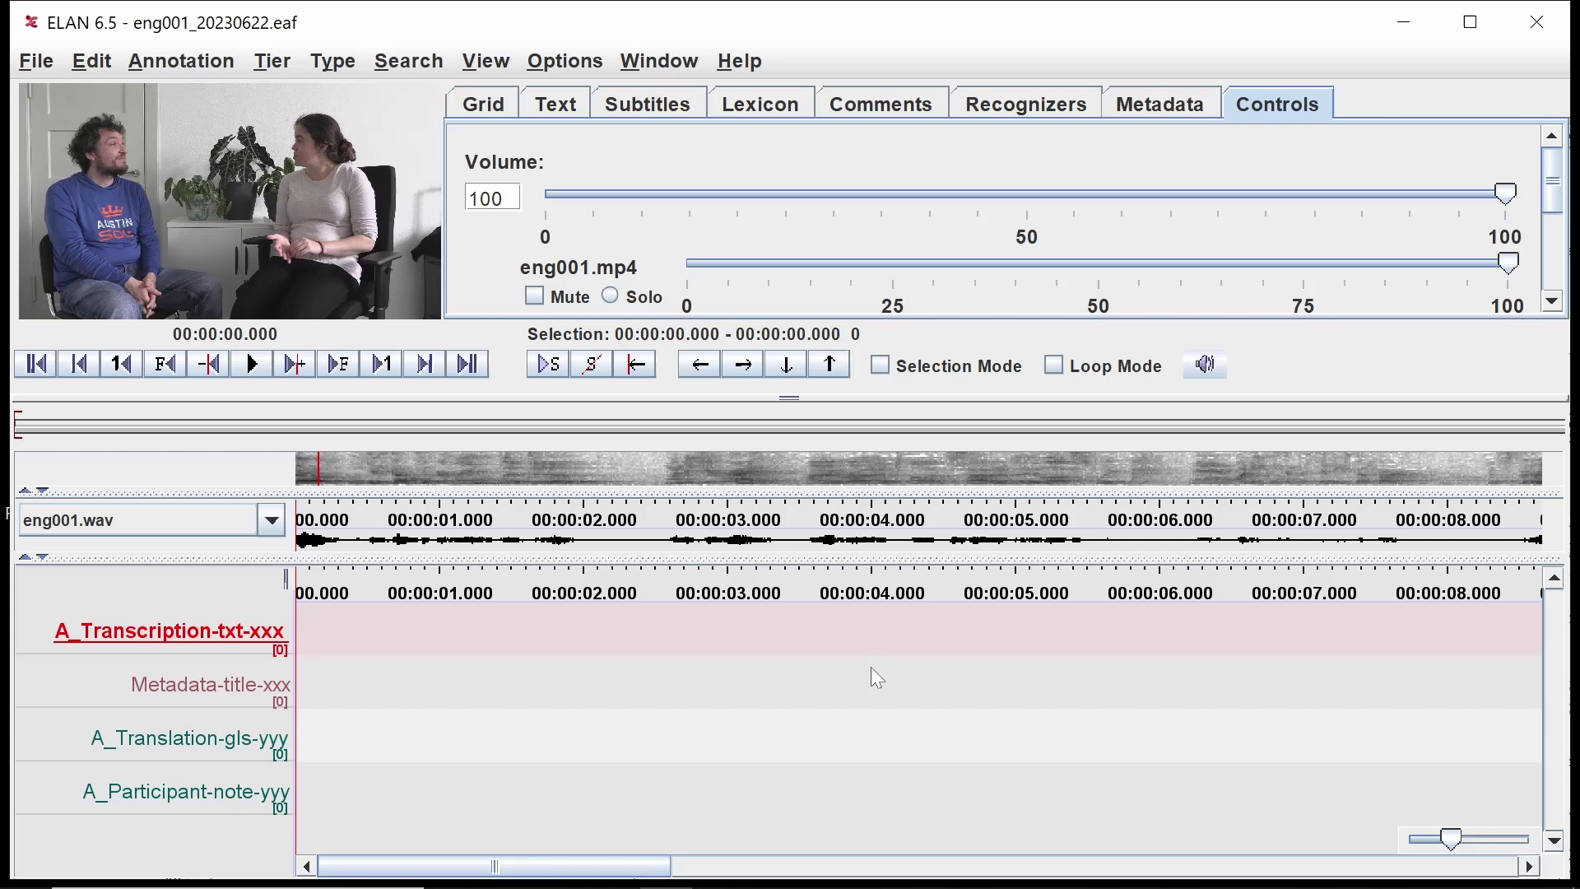
- Open Change Tier Attributes, widen the Tier Name column, and select A_Transcription-txt-xxx
click(270, 62)
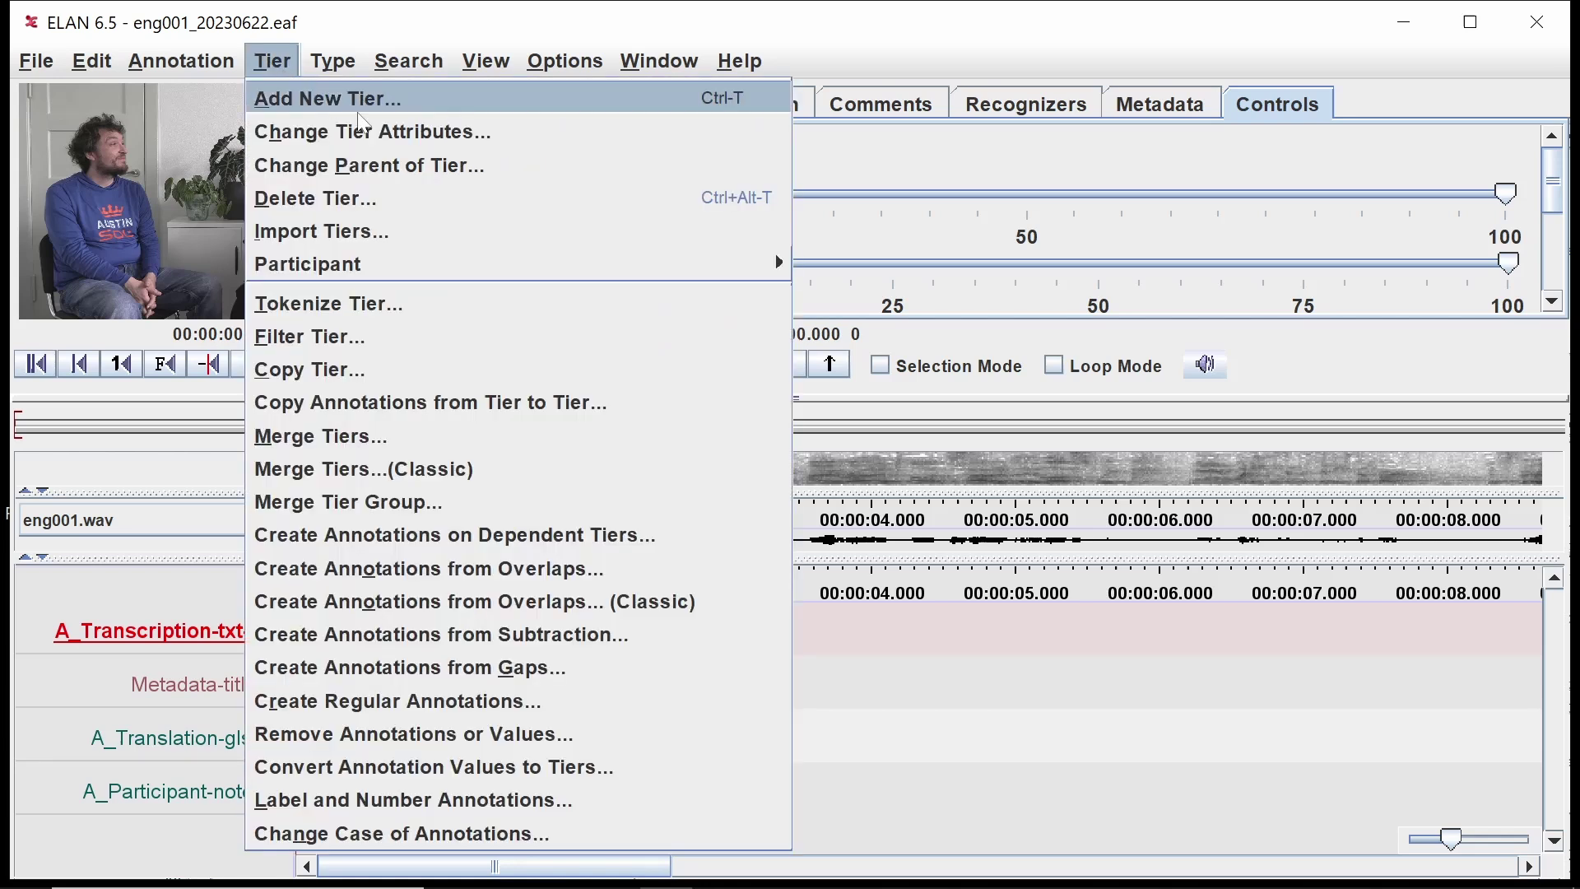
click(507, 132)
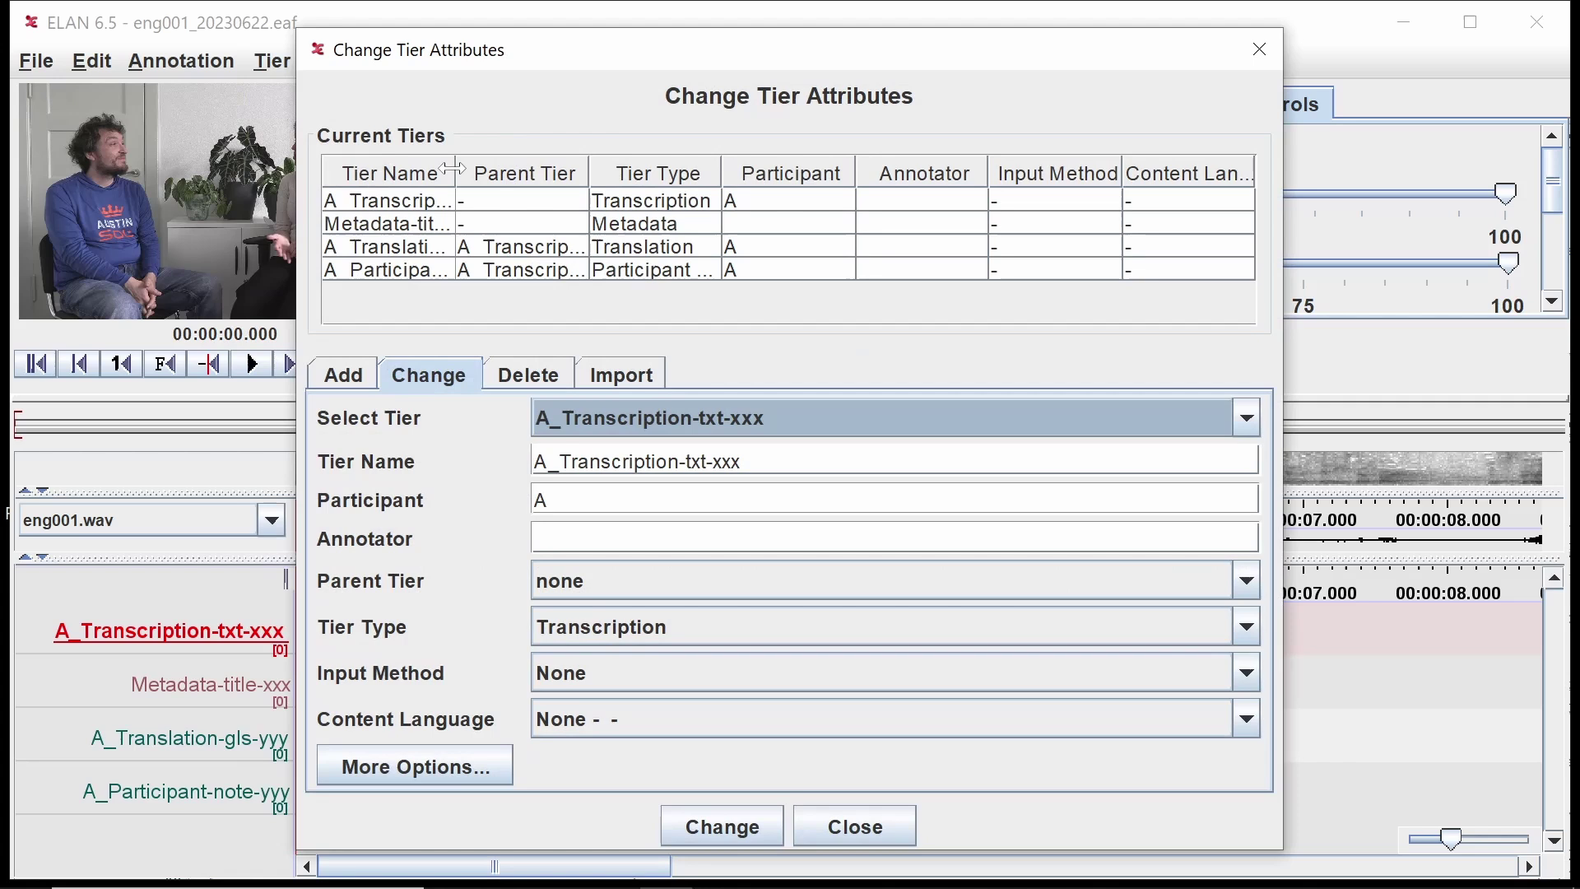
drag(456, 173, 549, 174)
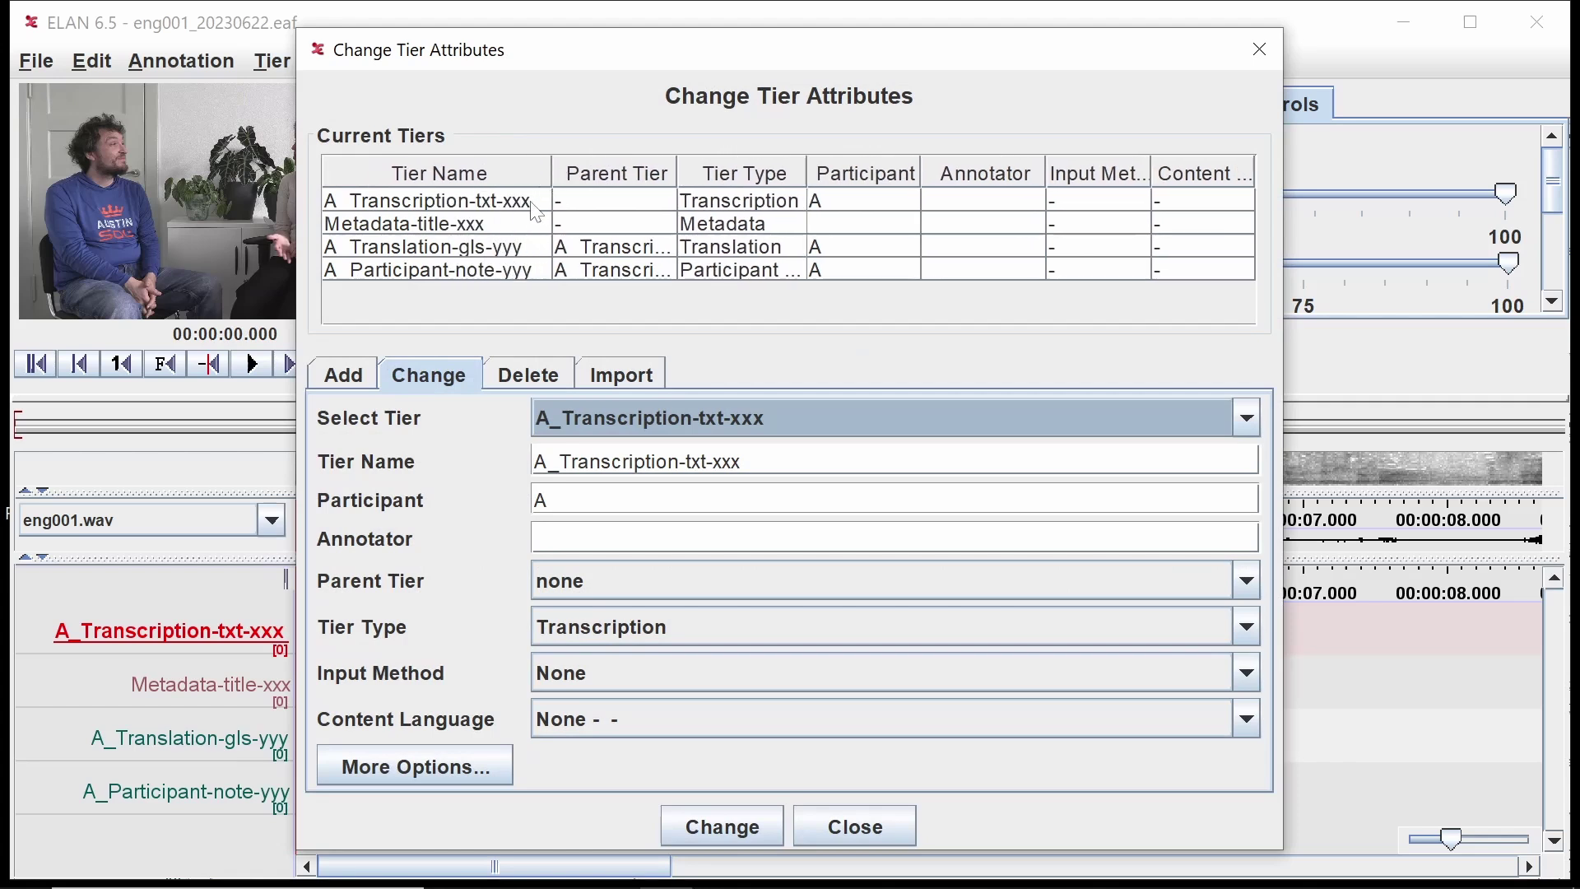
click(532, 209)
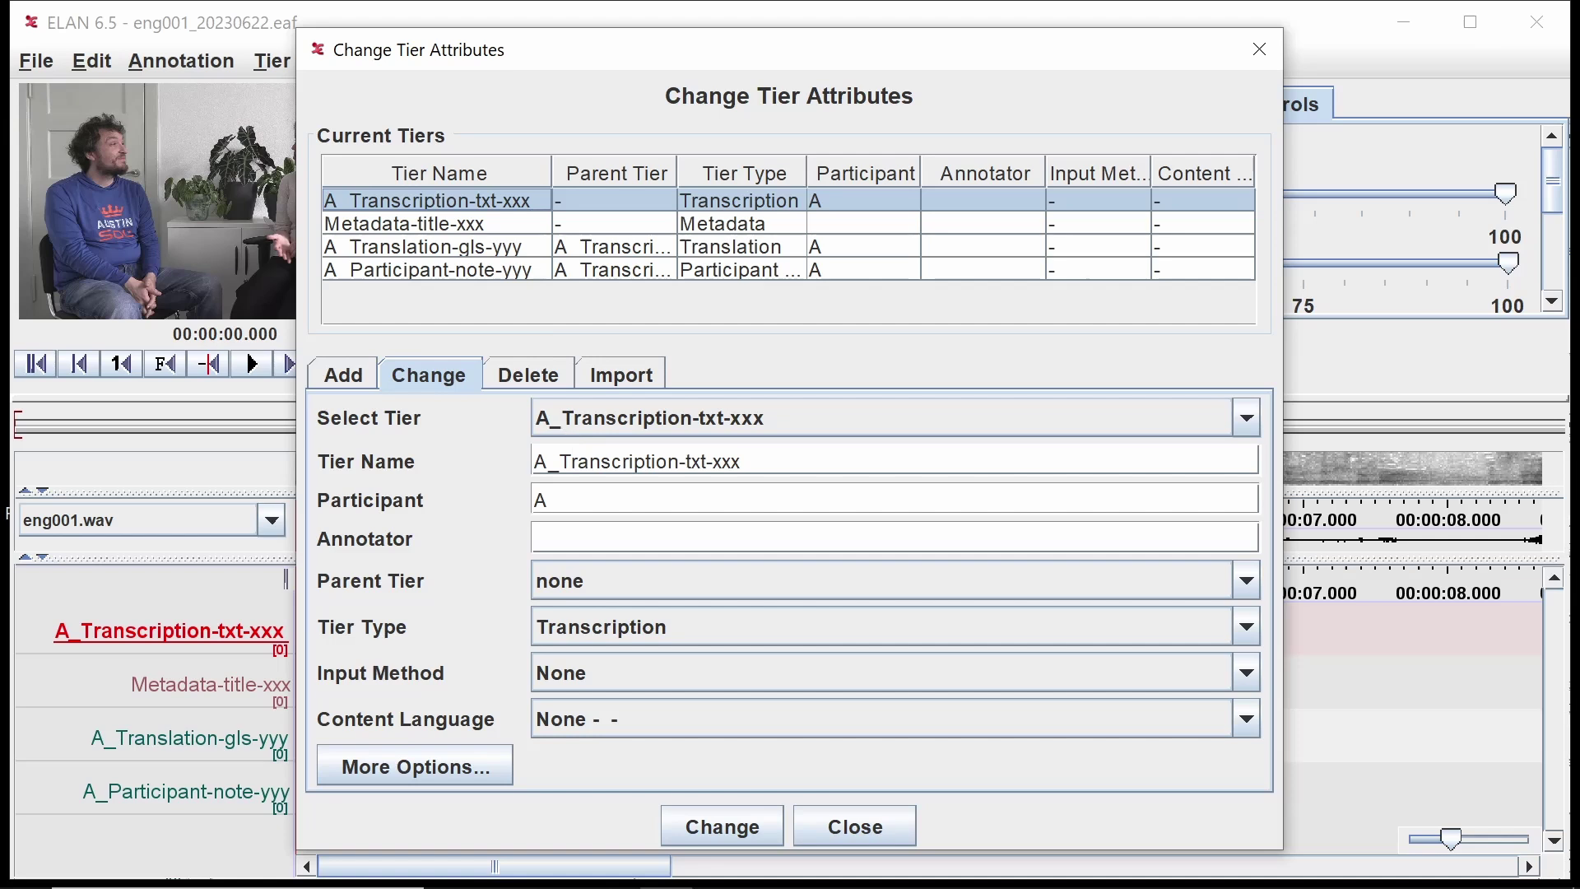
- Rename A_Transcription-txt-xxx to KCN_Transcription-txt-en, set participant KCN, and apply
click(548, 461)
key(BackSpace)
text(KCN)
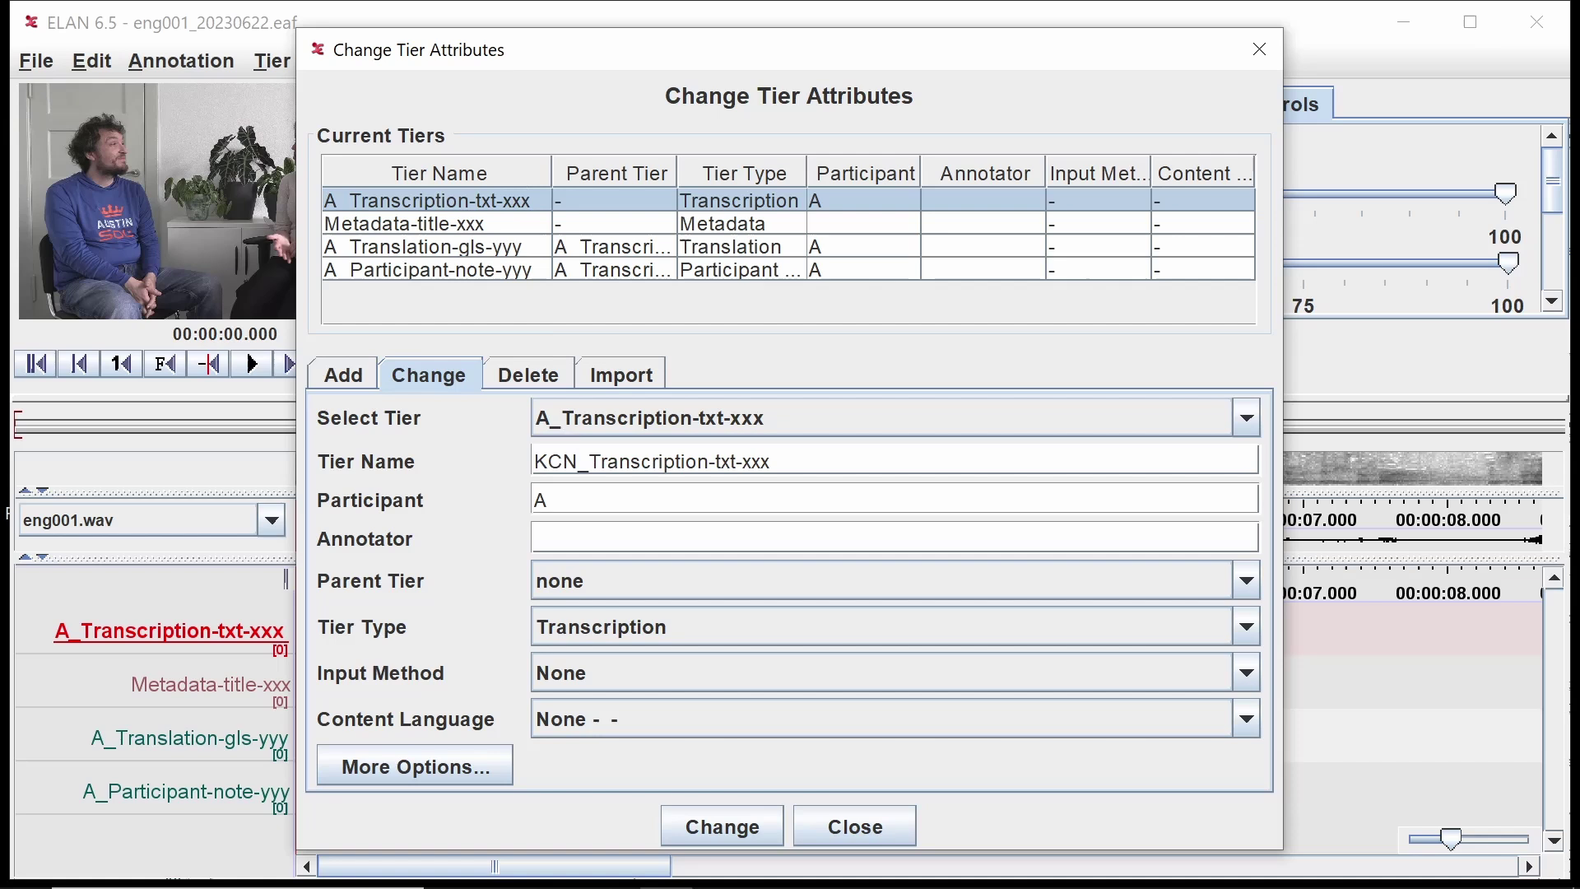
key(End)
key(BackSpace)
key(BackSpace)
key(BackSpace)
text(en)
key(BackSpace)
text(KCN)
click(757, 834)
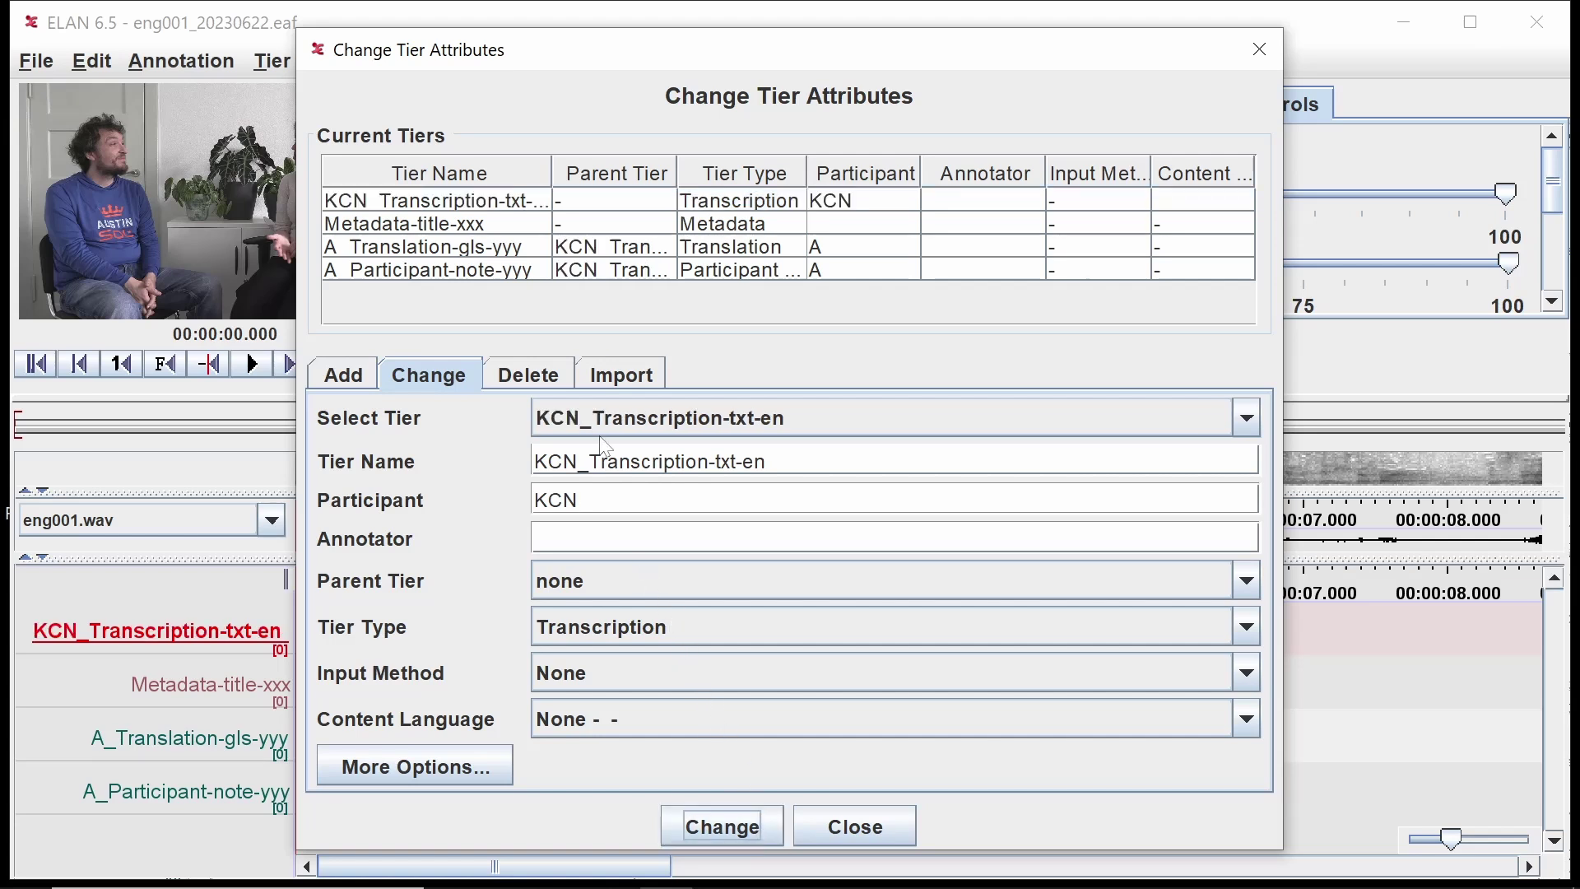
- Rename A_Translation-gls-yyy to KCN_Translation-gls-es, set participant KCN, and apply
click(519, 250)
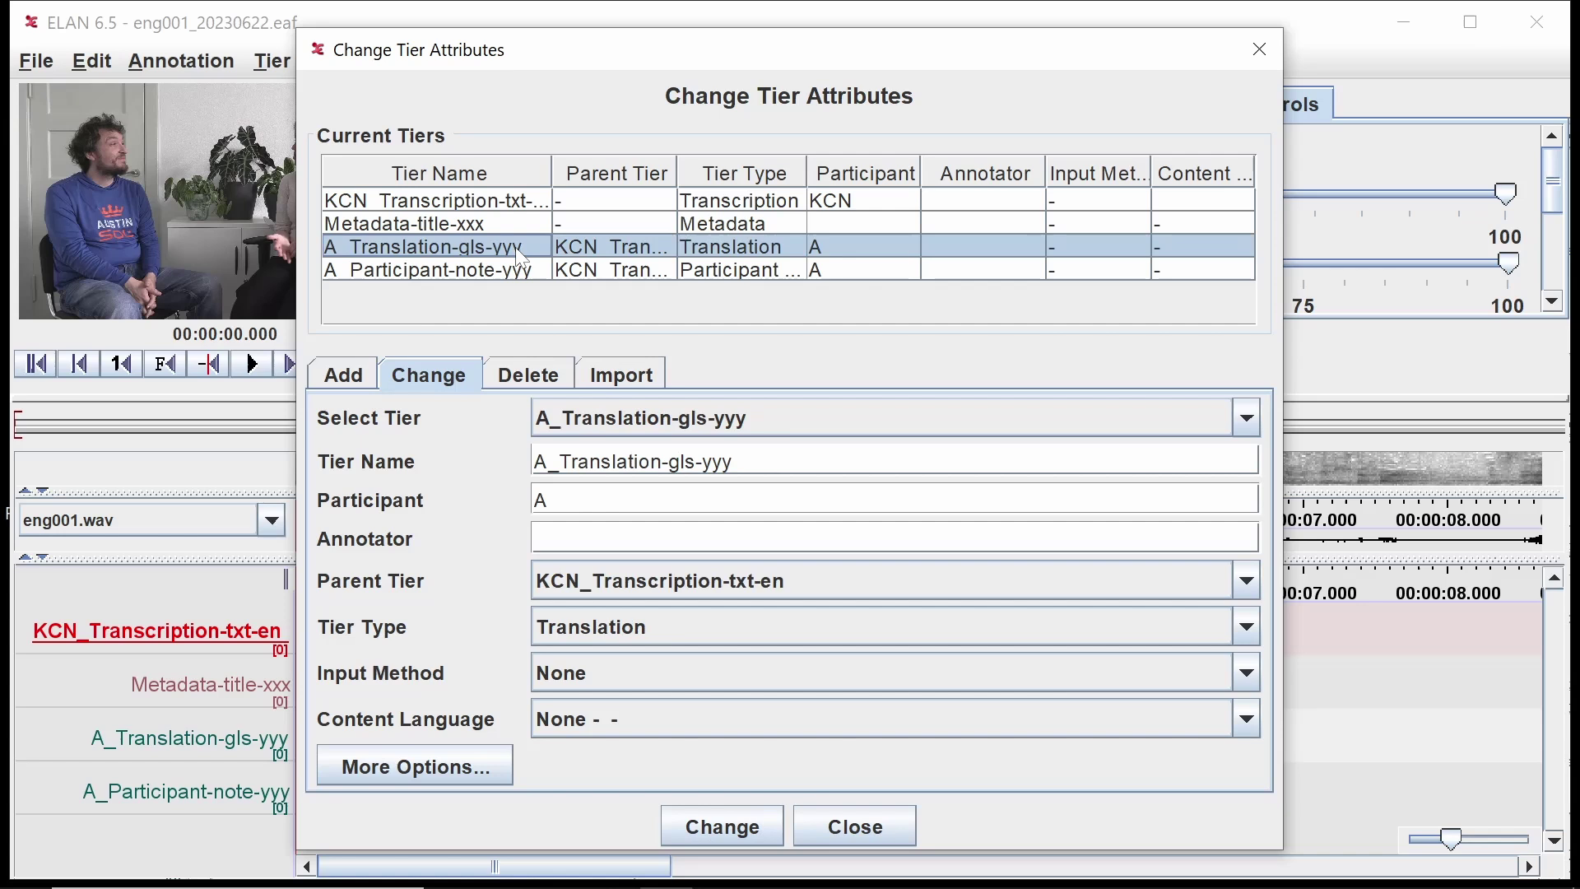
click(547, 461)
key(BackSpace)
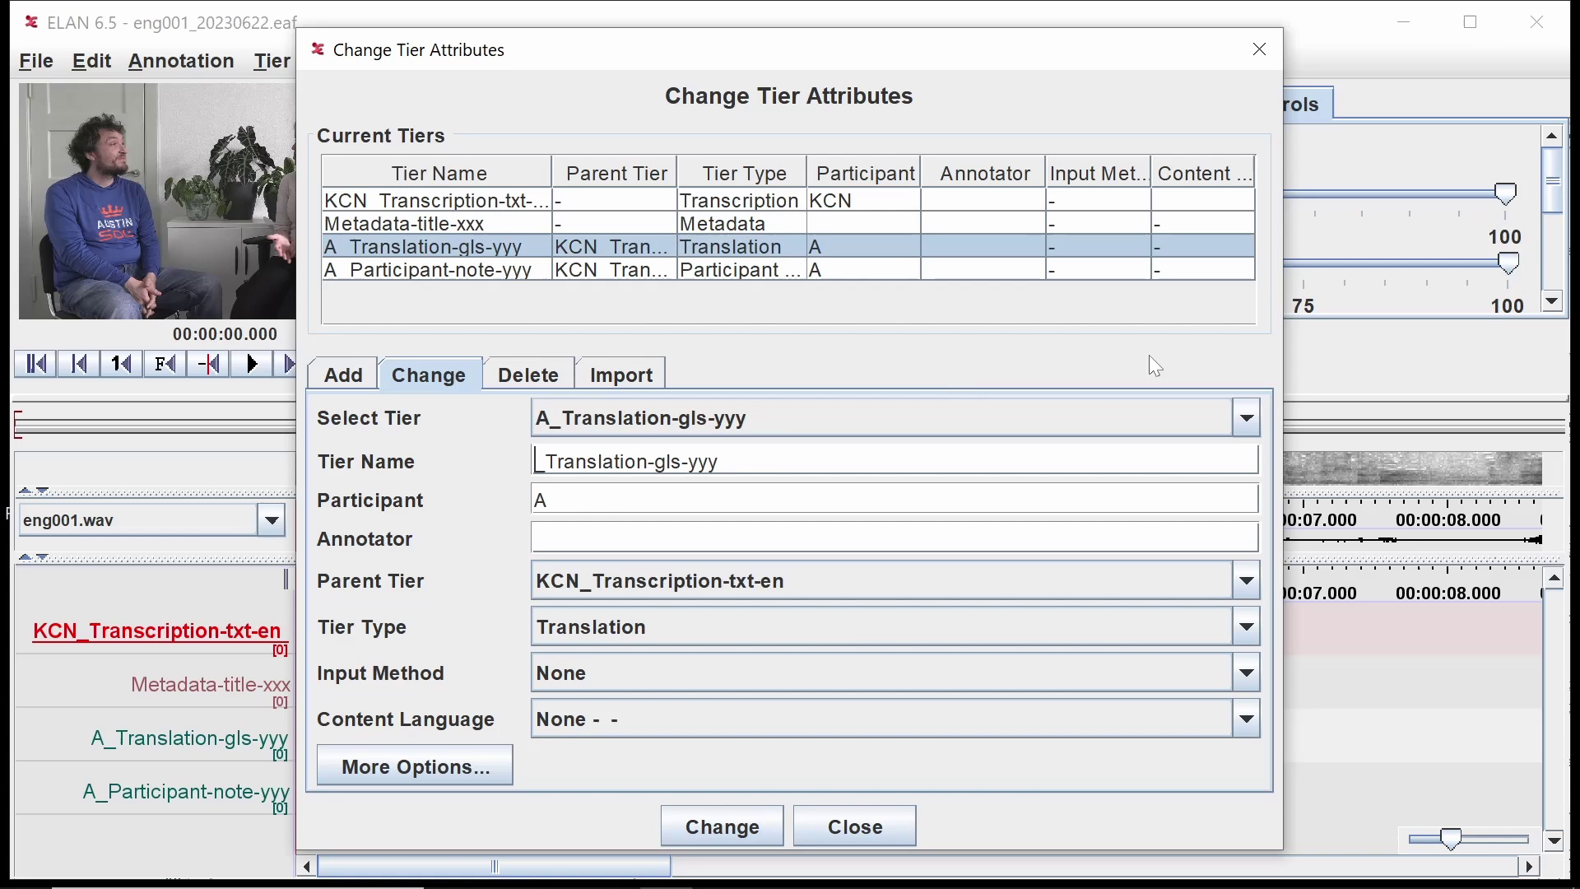
text(KCN)
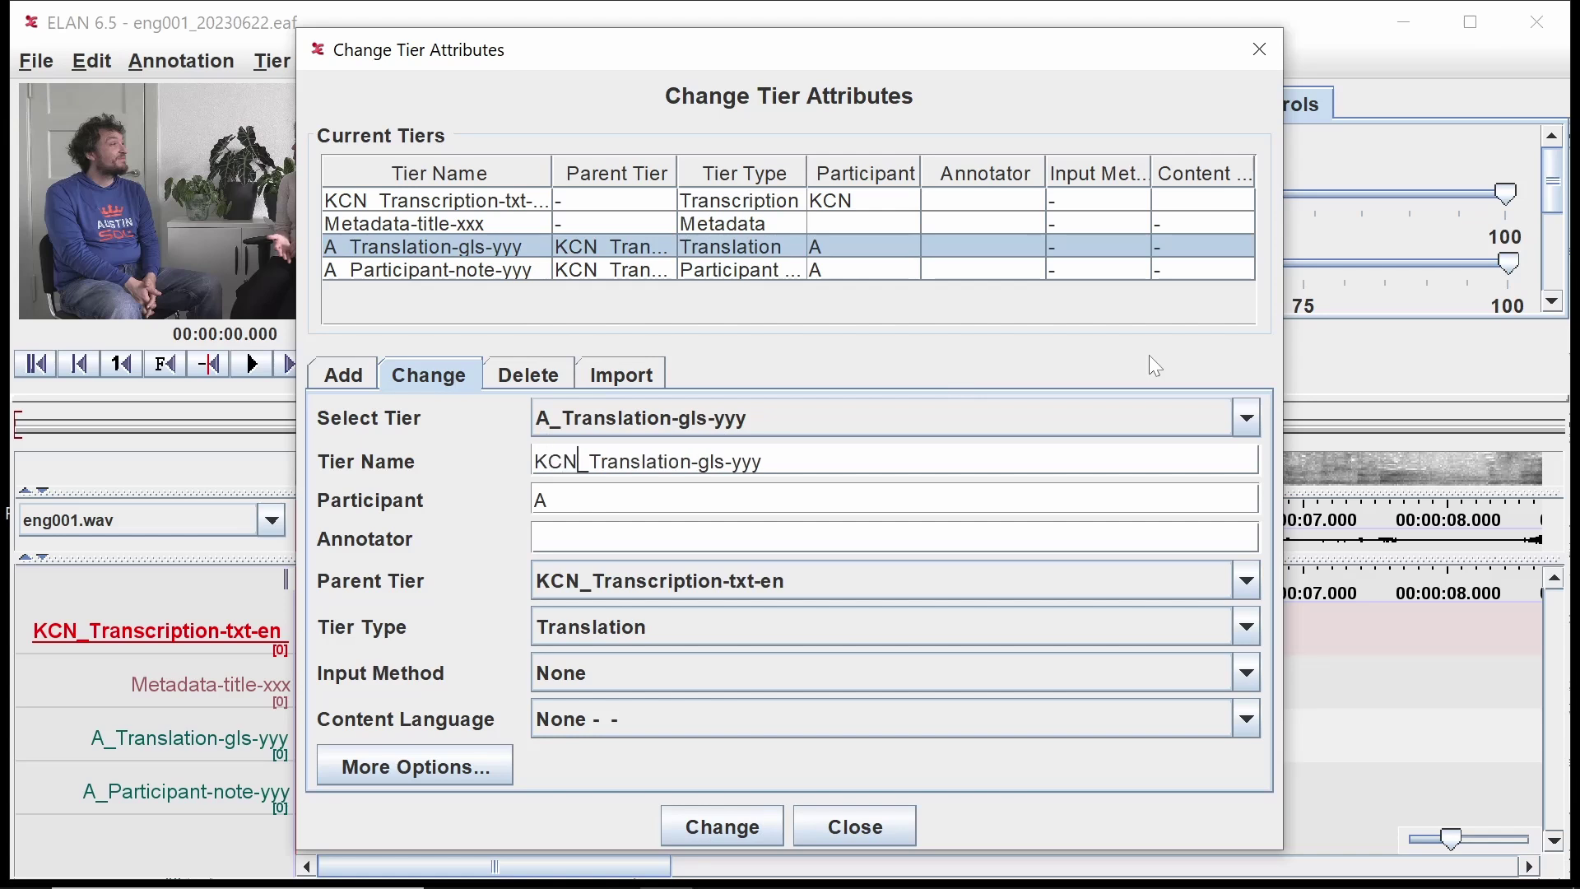
click(797, 451)
key(BackSpace)
key(BackSpace)
key(BackSpace)
text(es)
key(Tab)
key(BackSpace)
text(KCN)
click(752, 828)
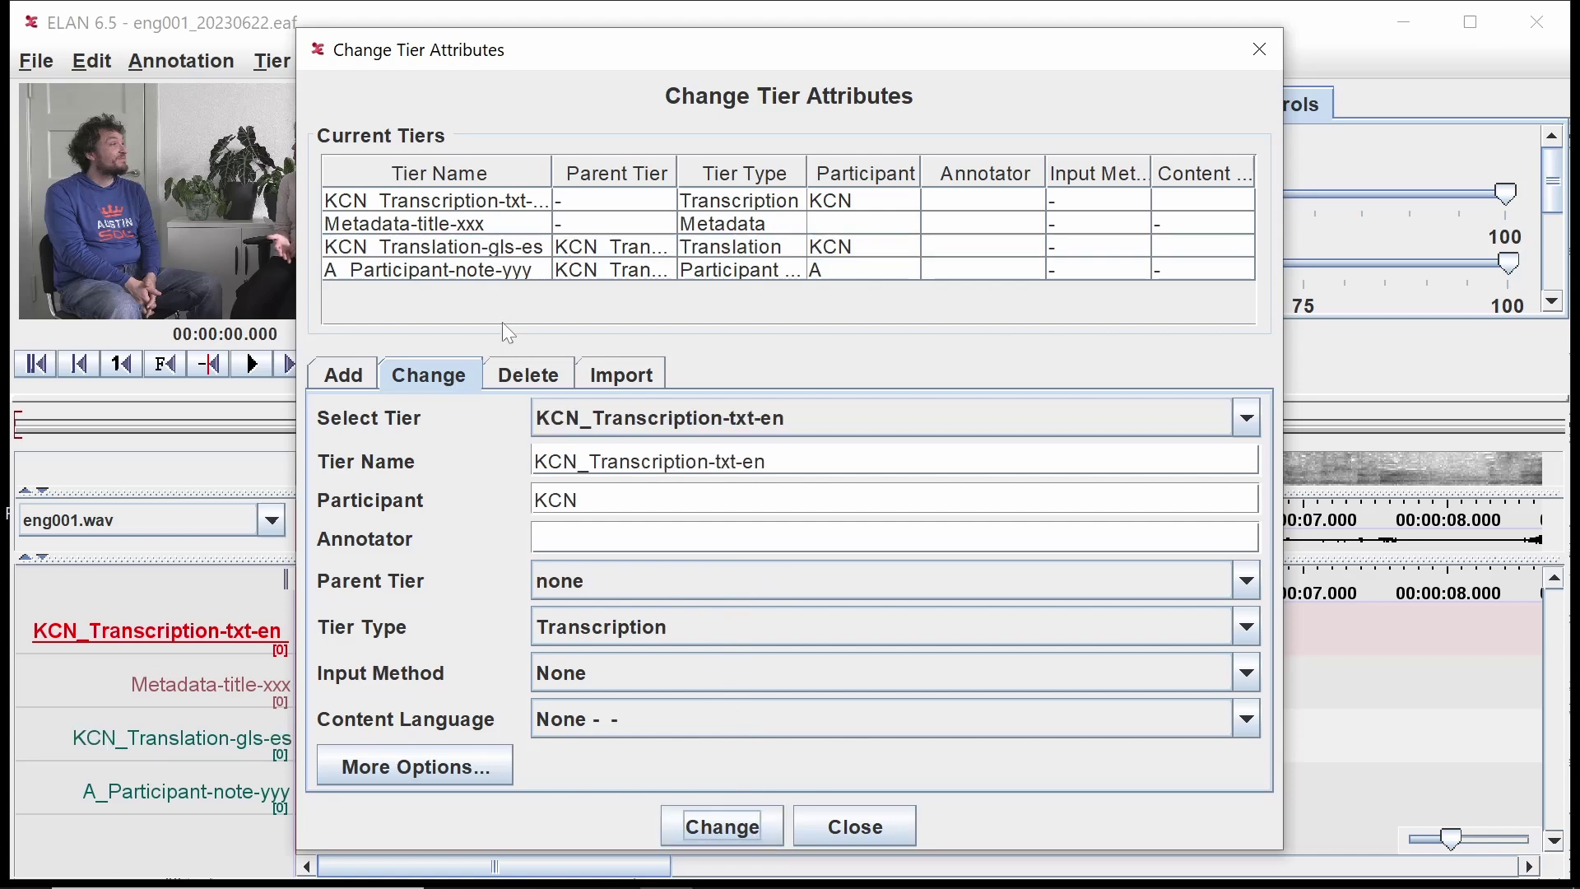
- Rename A_Participant-note-yyy to KCN_Participant-note-es, set participant KCN, and apply
click(474, 271)
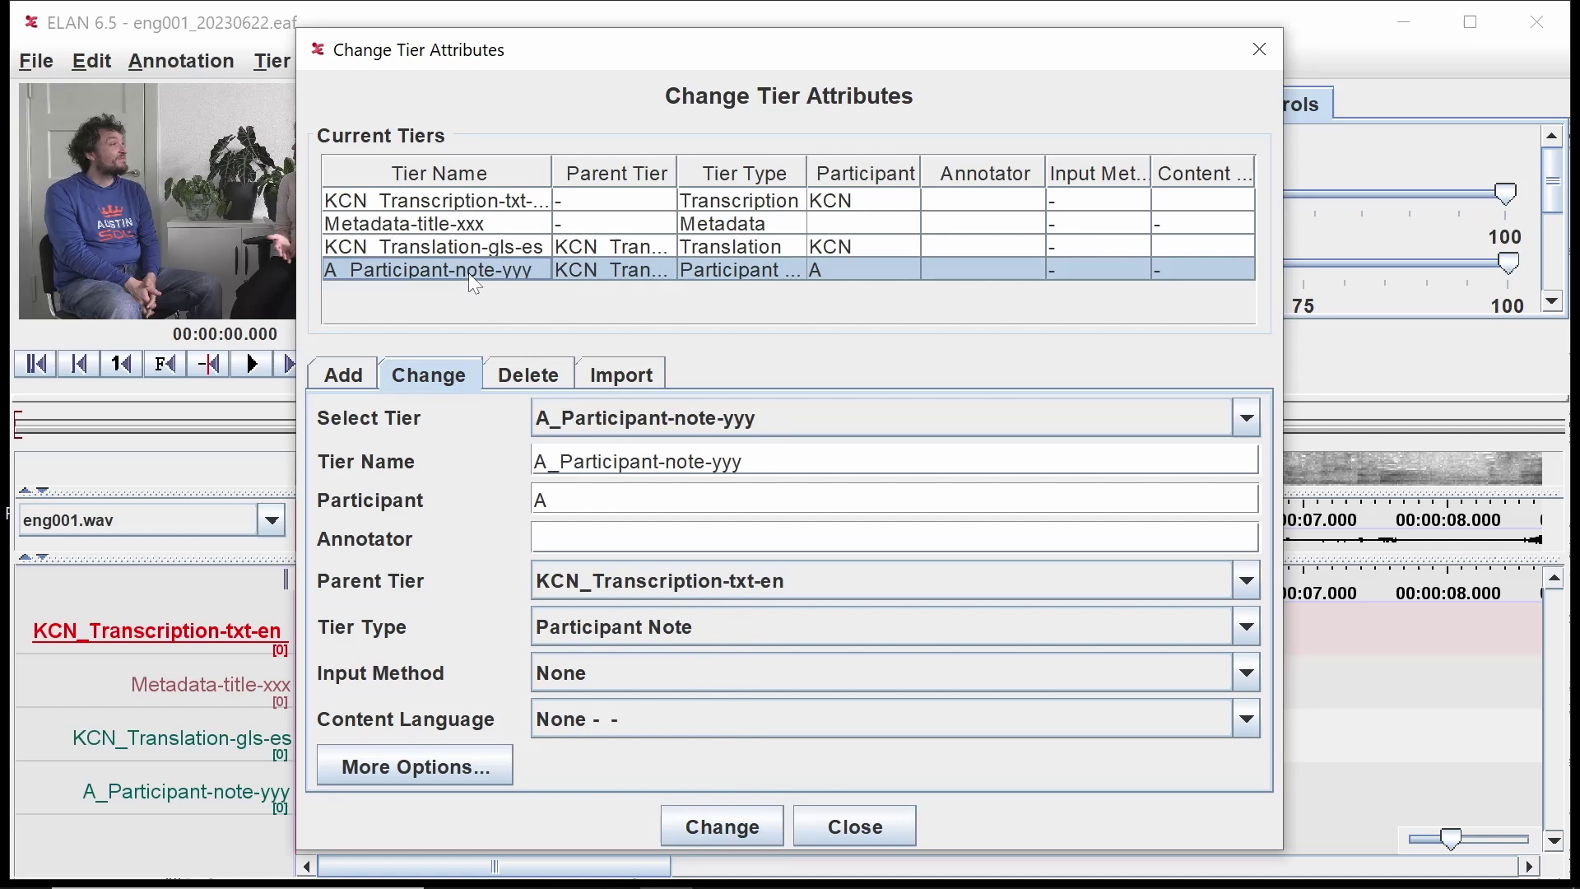
click(535, 463)
key(BackSpace)
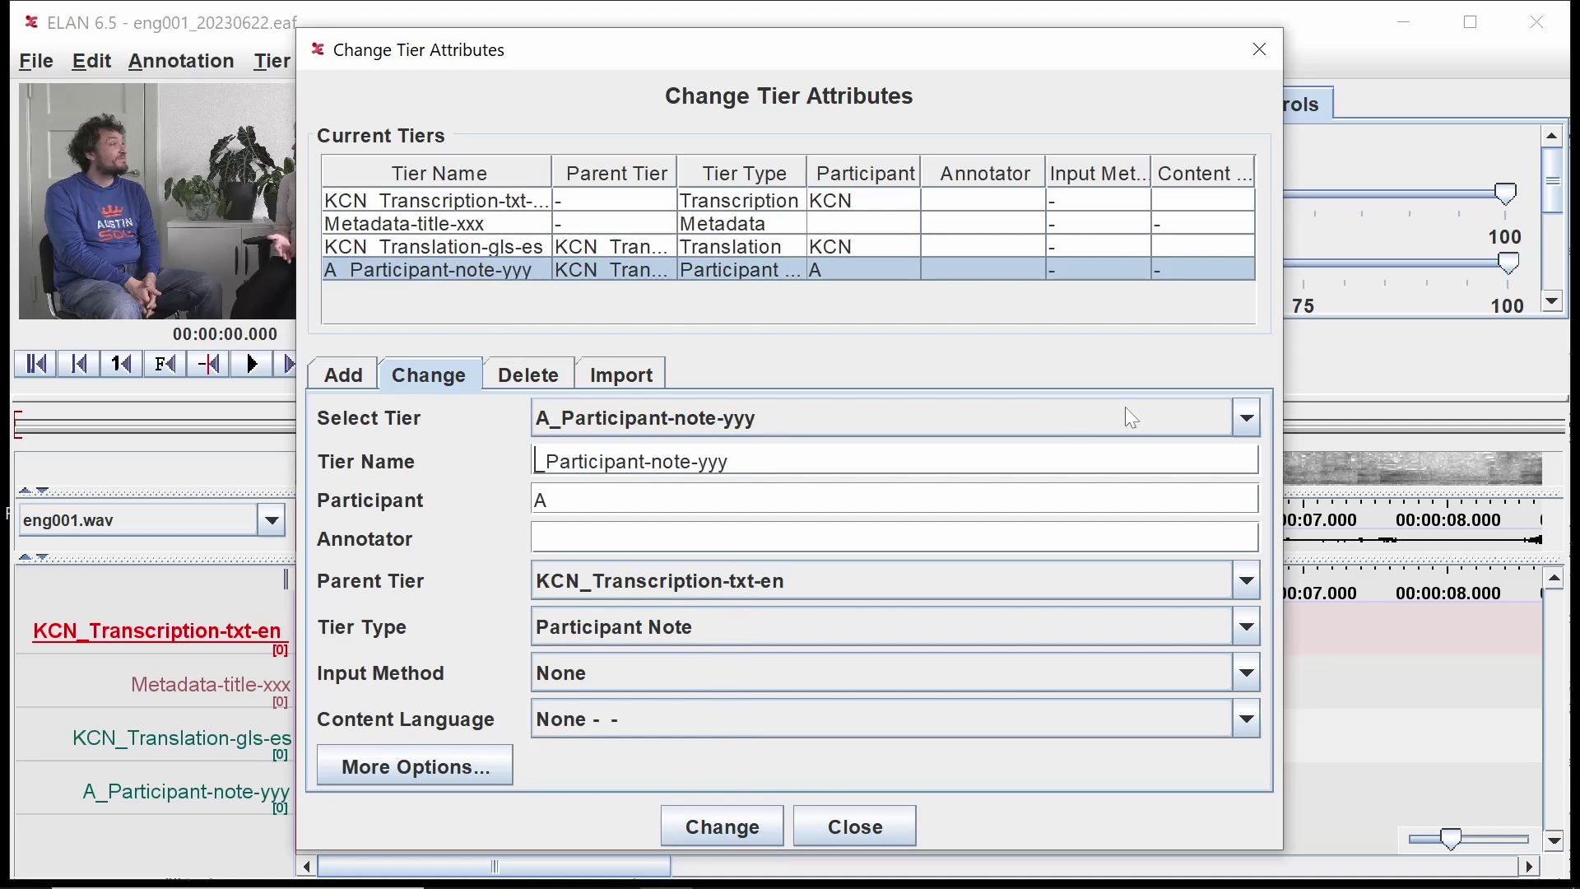
text(KCN)
key(End)
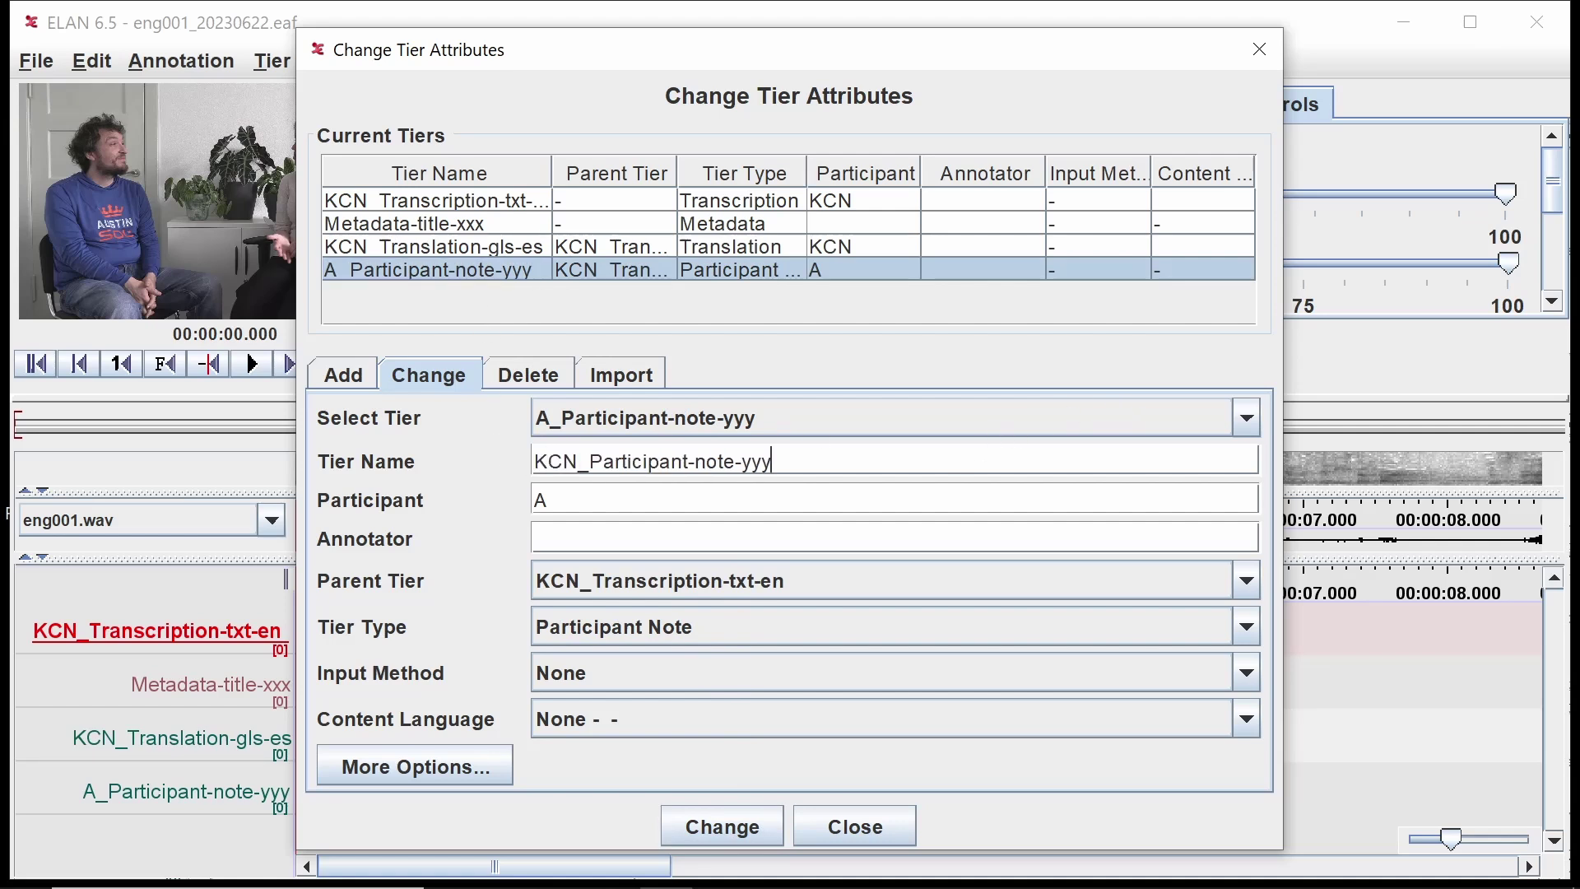
key(BackSpace)
key(BackSpace)
key(BackSpace)
text(es)
key(Tab)
key(BackSpace)
text(KCN)
click(751, 830)
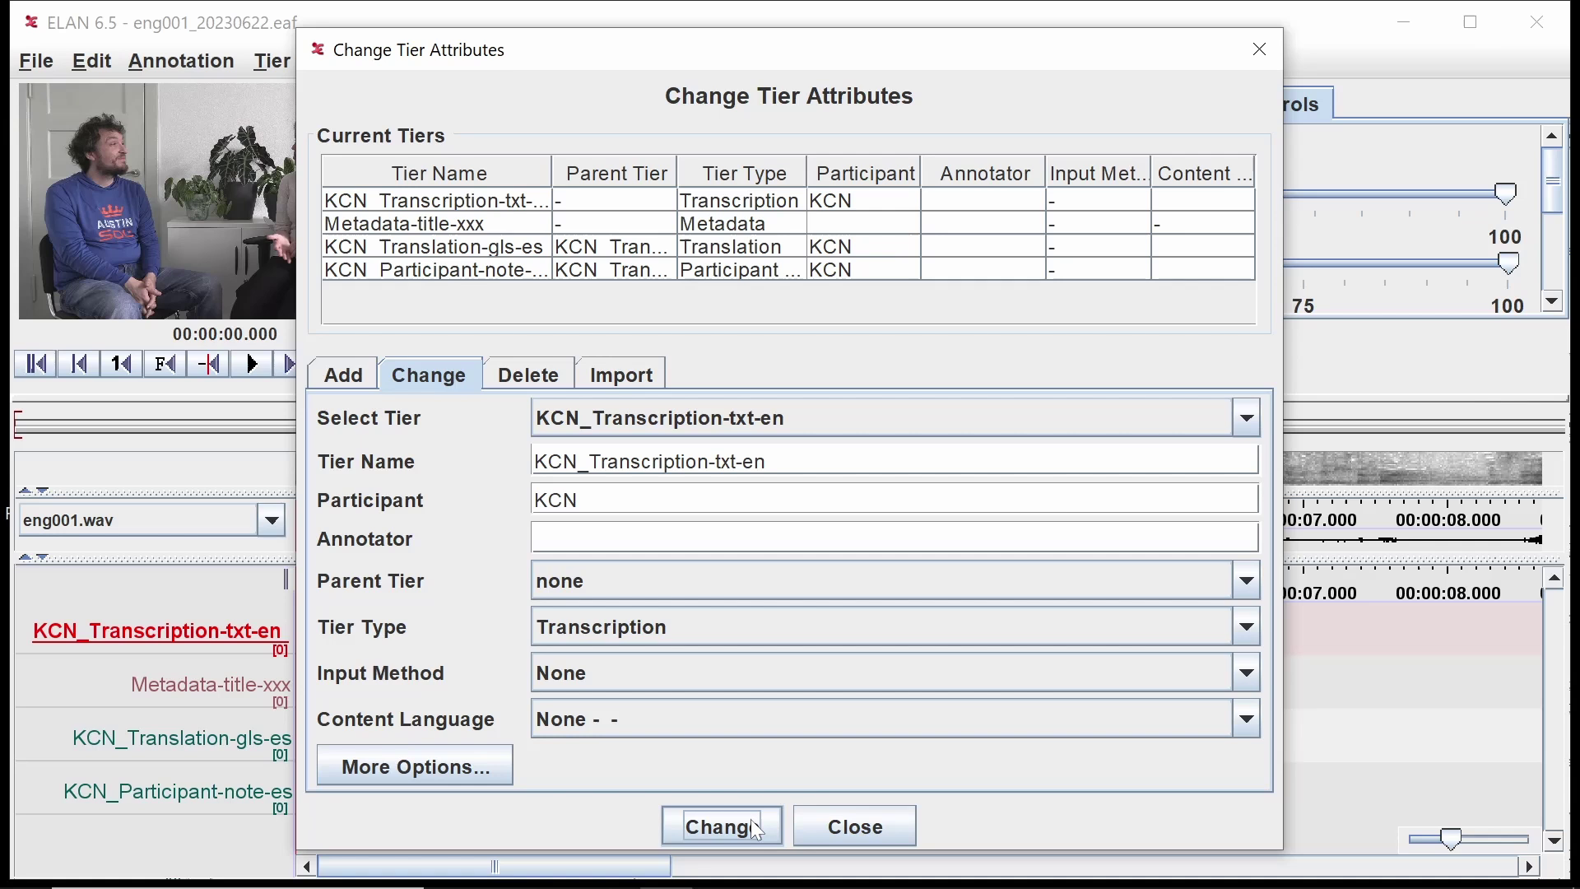
click(510, 227)
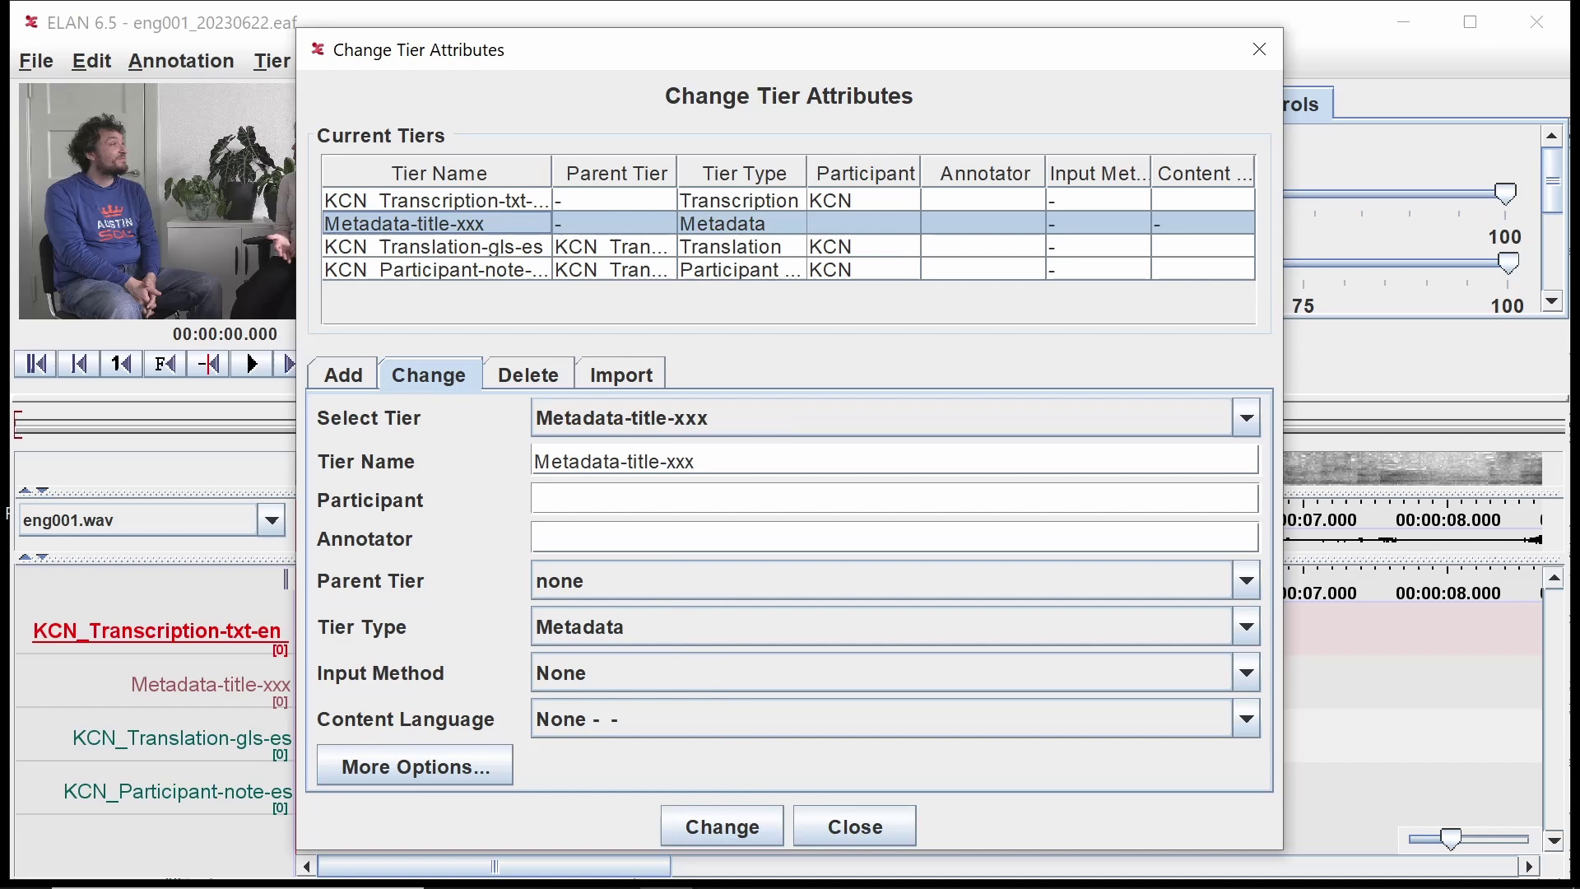
- Change Metadata-title-xxx to Metadata-title-es, apply it, and close the tier editor
key(BackSpace)
key(BackSpace)
key(BackSpace)
text(es)
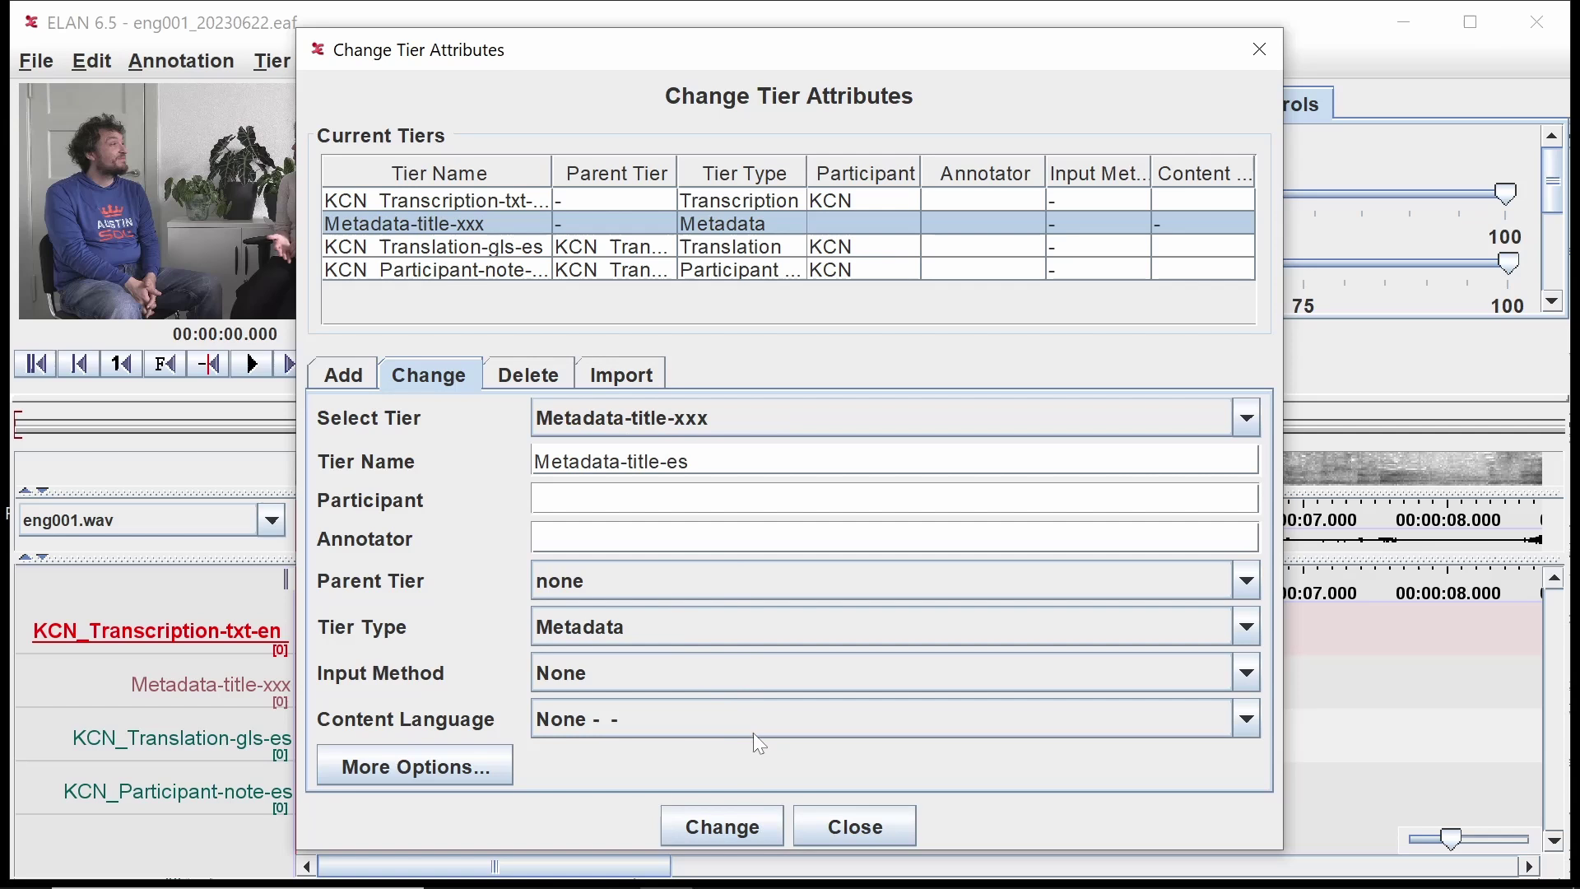
click(759, 828)
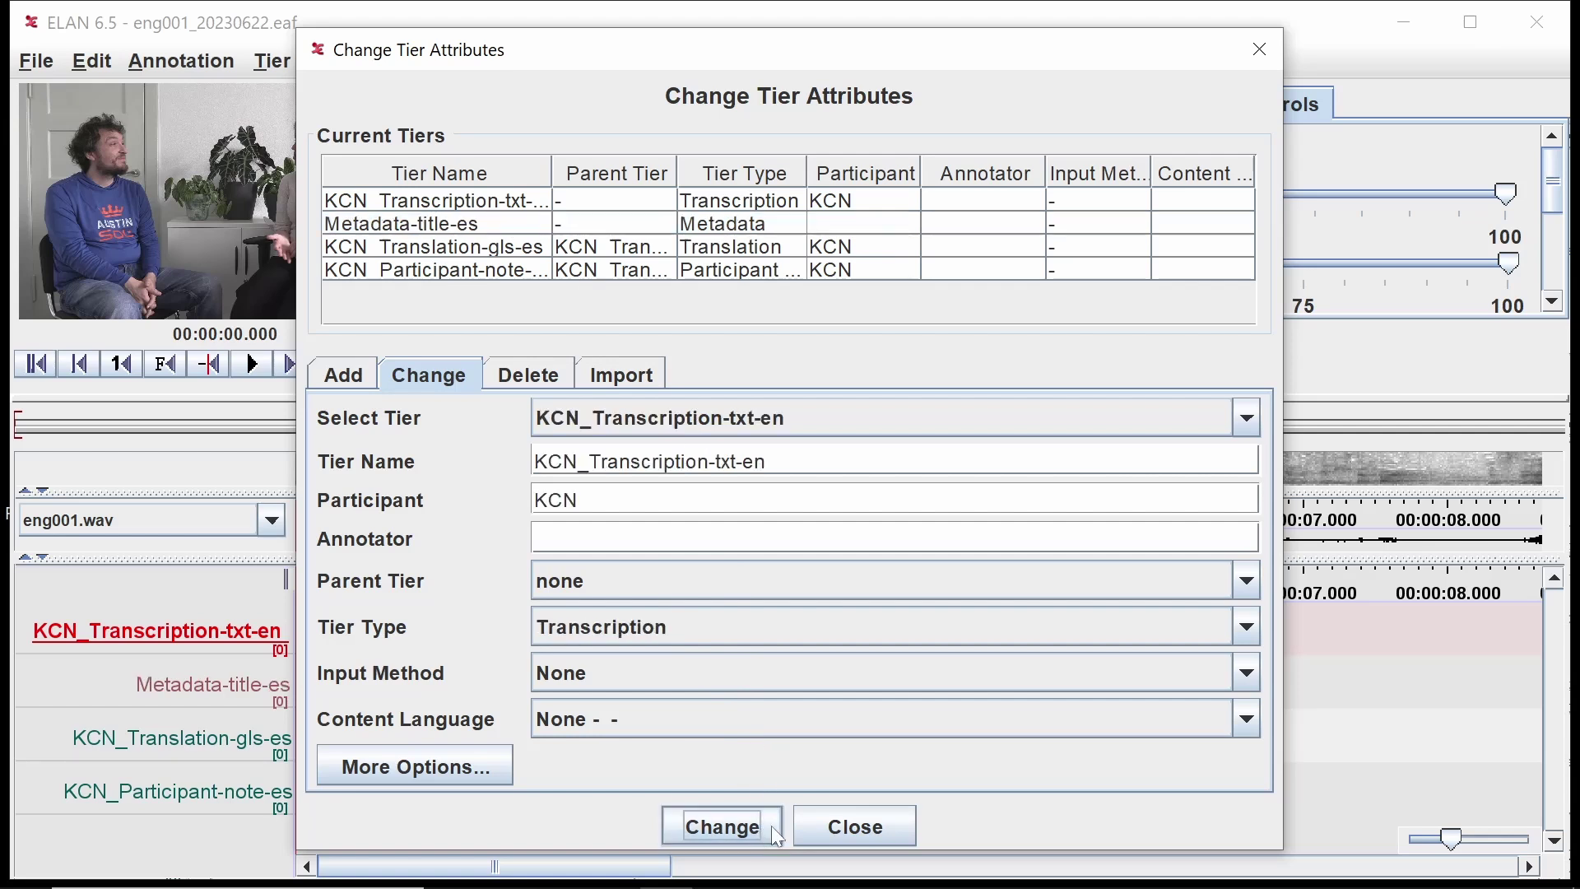
click(863, 827)
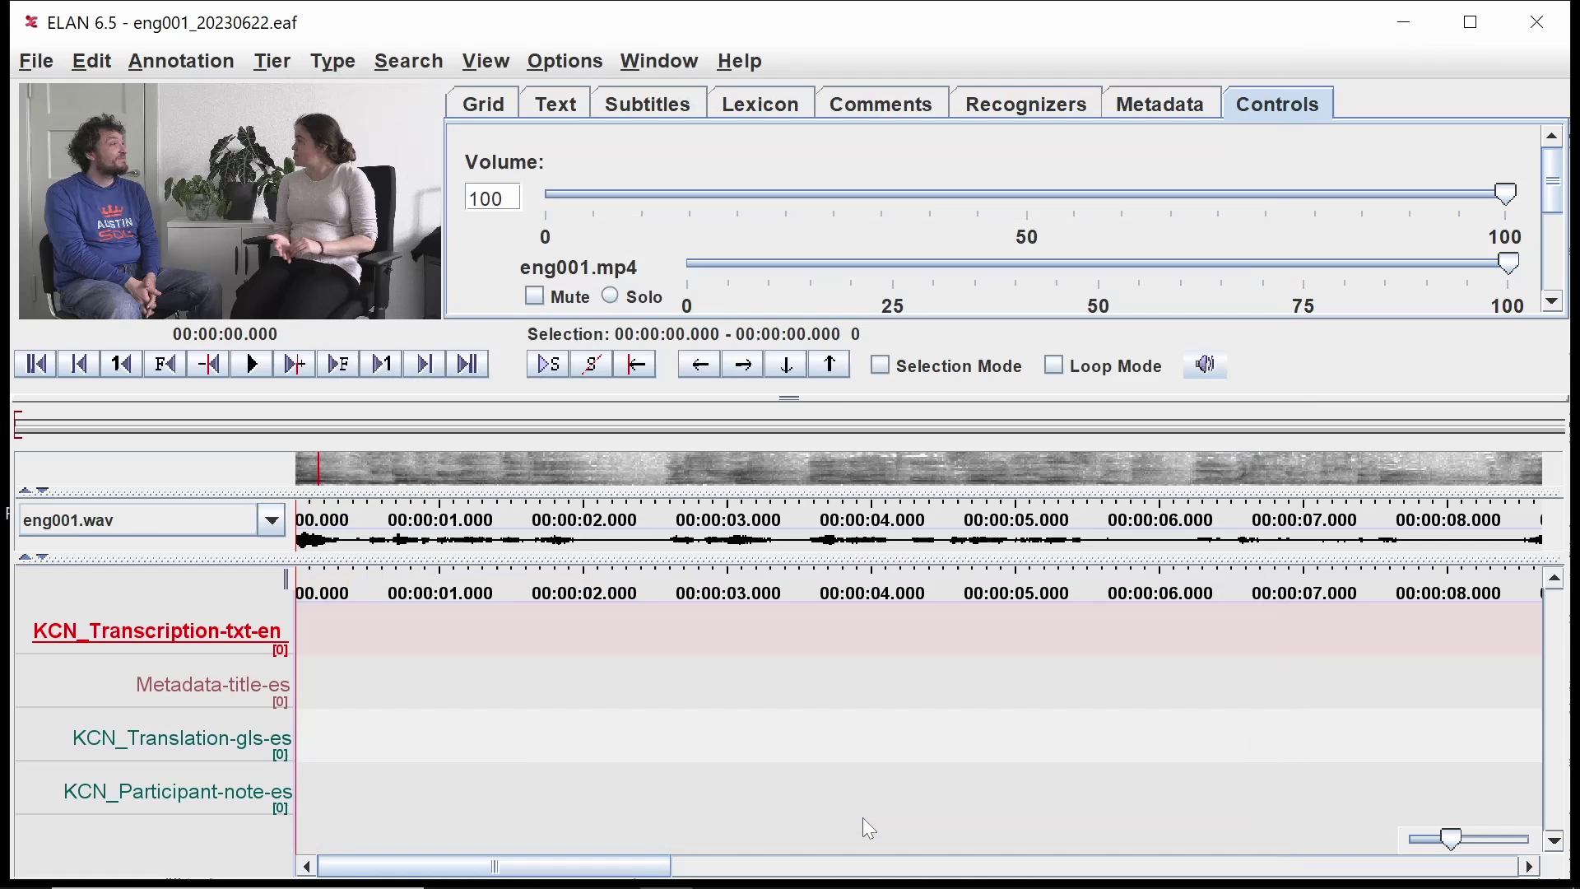